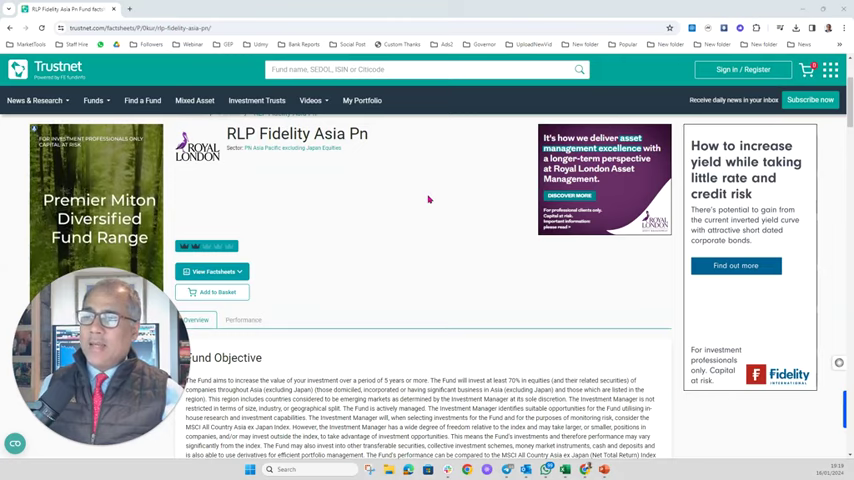
scroll(427, 198, down, 2)
scroll(427, 198, up, 1)
scroll(427, 198, up, 1)
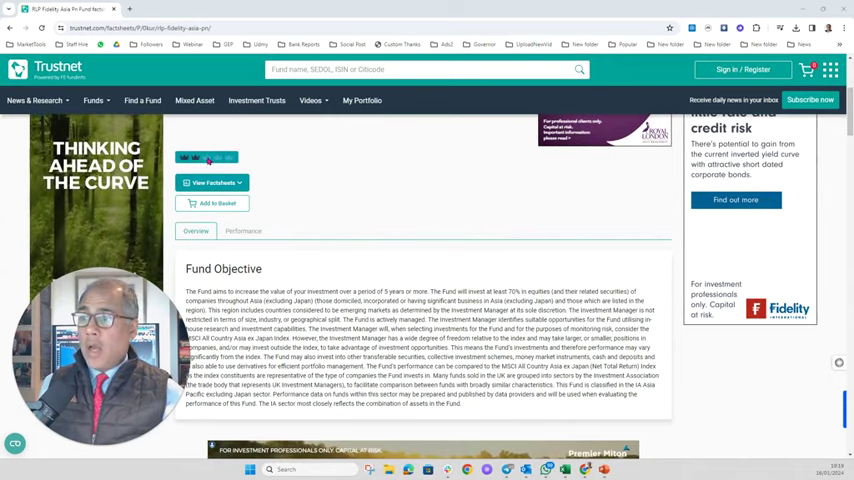
scroll(390, 175, down, 2)
scroll(395, 185, down, 3)
scroll(402, 196, down, 2)
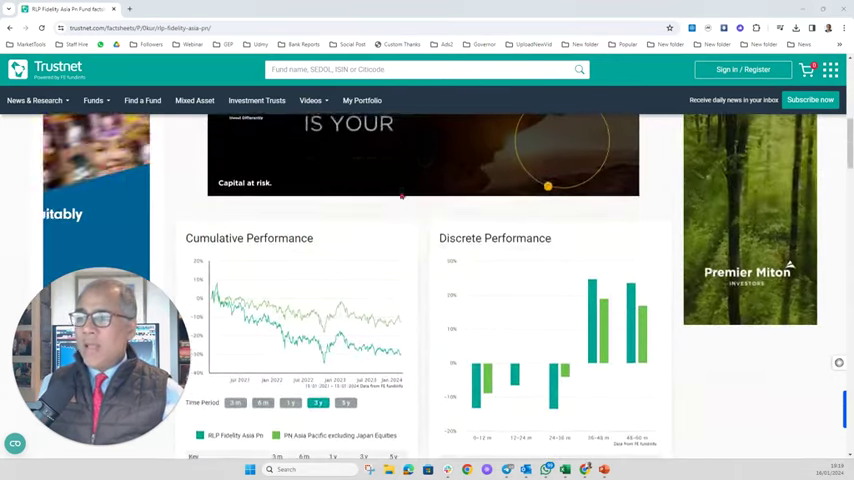
scroll(402, 196, down, 4)
scroll(415, 215, down, 2)
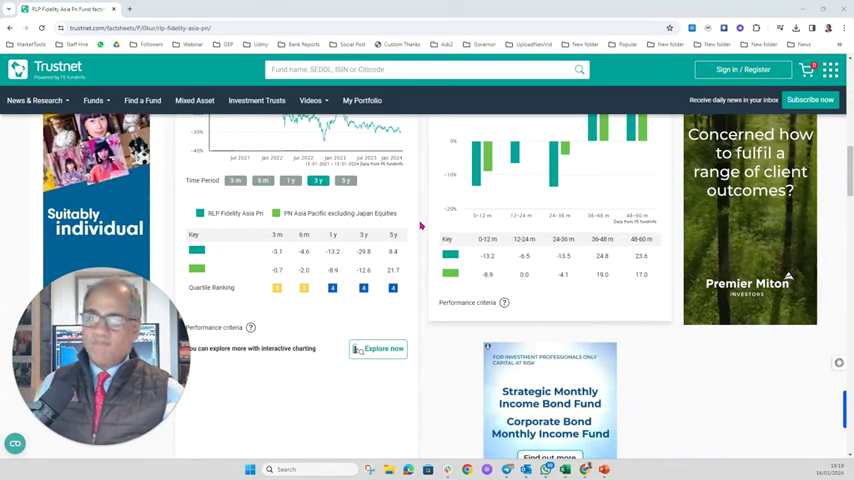